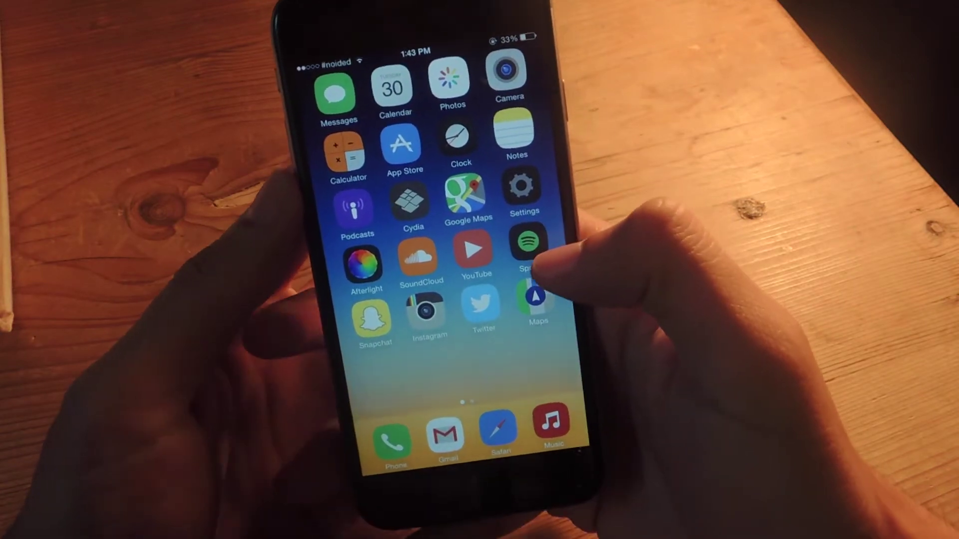
# - Play Attak in Spotify, then start turn-by-turn navigation to Best Buy in Maps
pyautogui.click(539, 250)
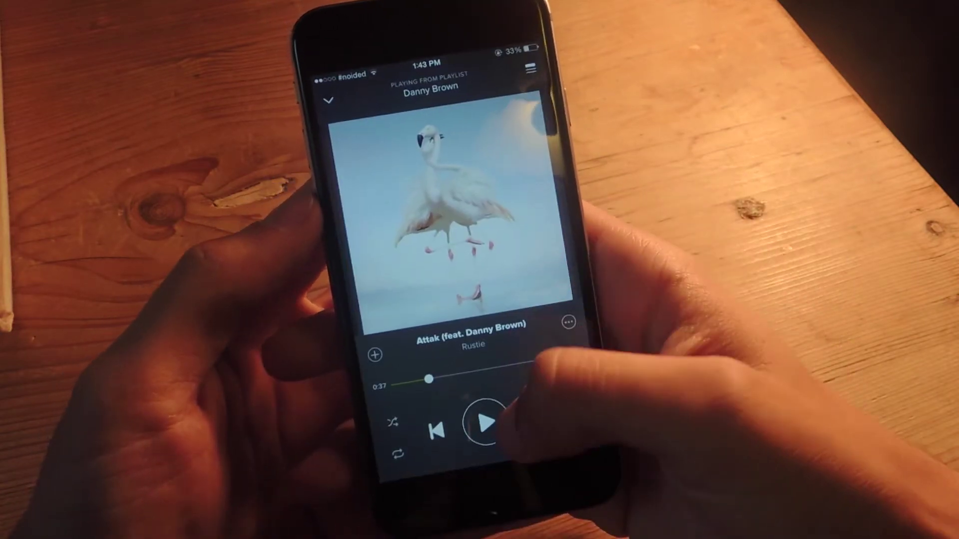
pyautogui.click(486, 419)
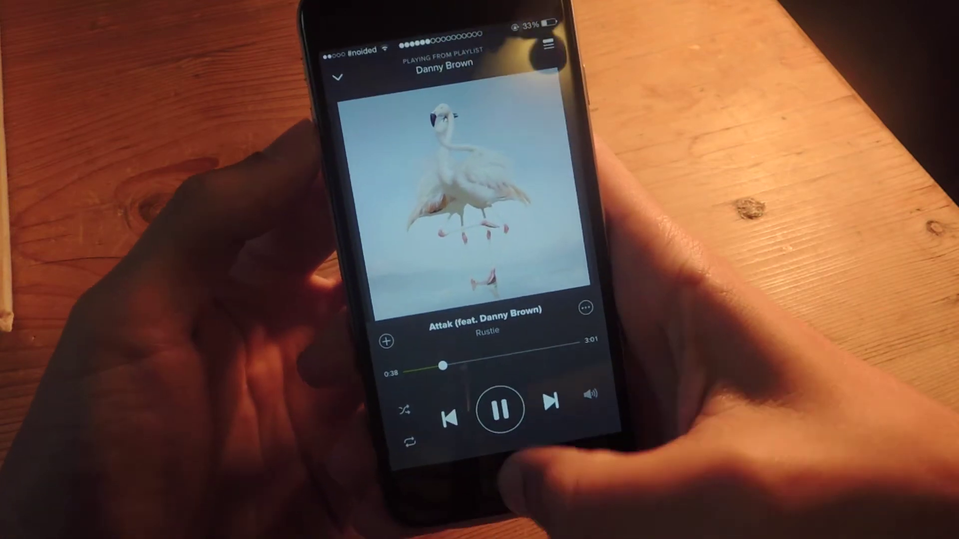
pyautogui.press('Home')
pyautogui.press('Home')
pyautogui.press('Home')
pyautogui.click(510, 300)
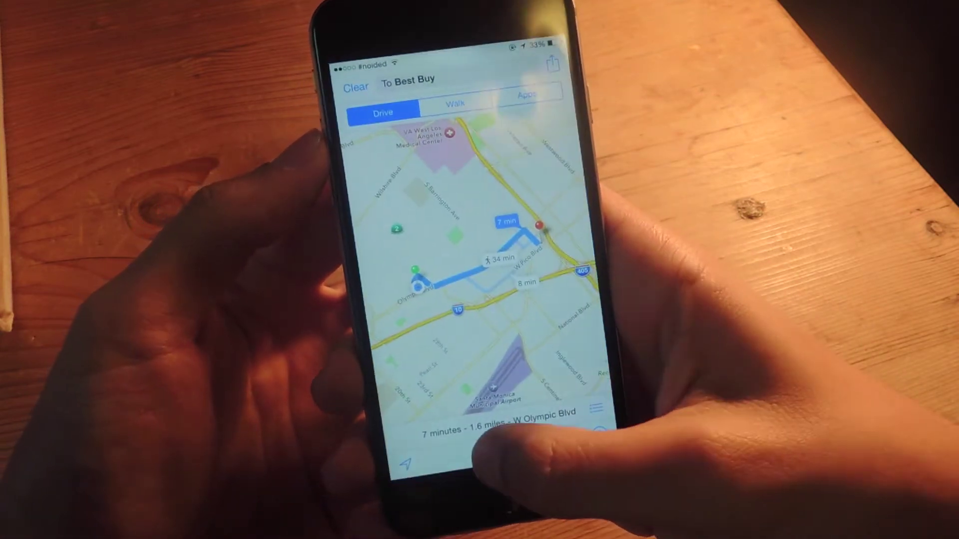
pyautogui.click(517, 450)
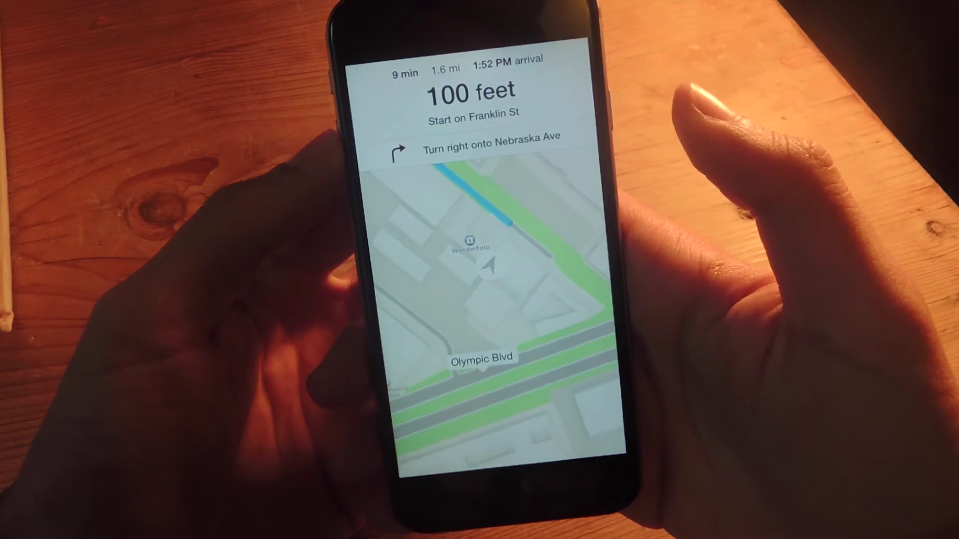
# - Leave navigation for the home screen, then leave the MapStep8 details page
pyautogui.press('Home')
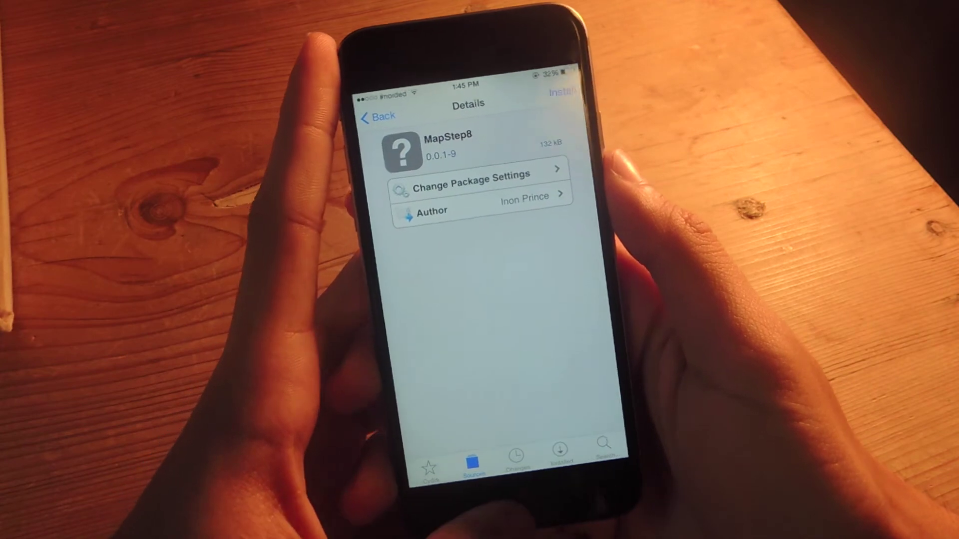
pyautogui.press('super')
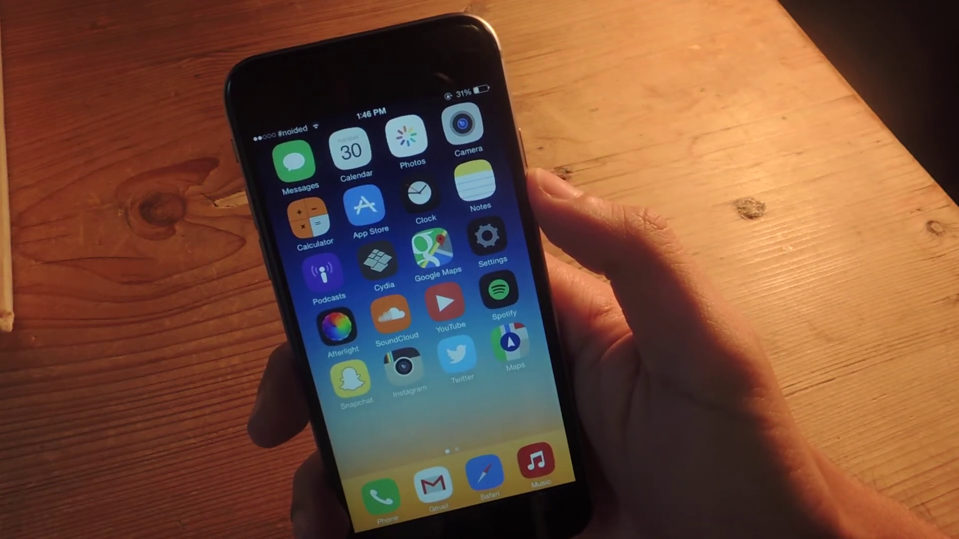
# - Resume the song in Spotify and start navigation from Franklin St in Maps
pyautogui.click(499, 291)
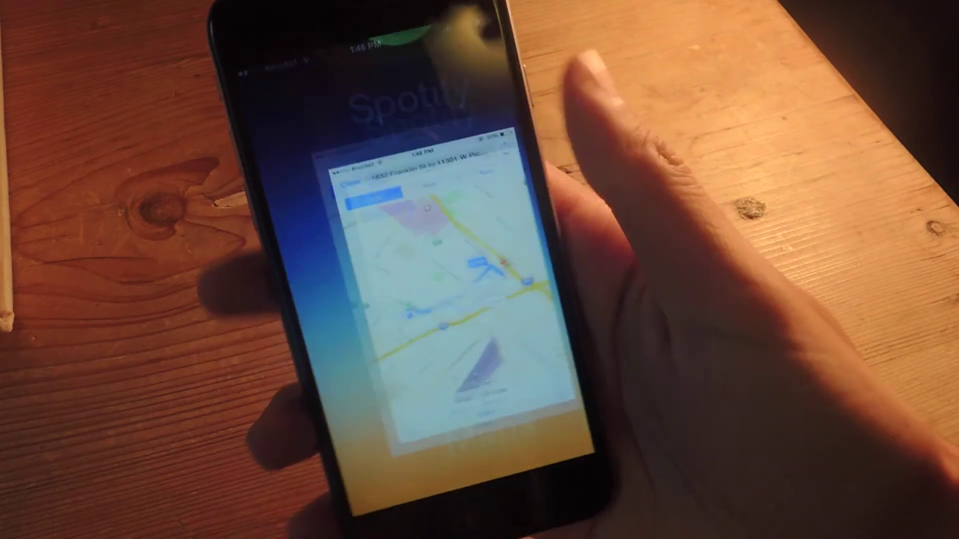
pyautogui.click(480, 262)
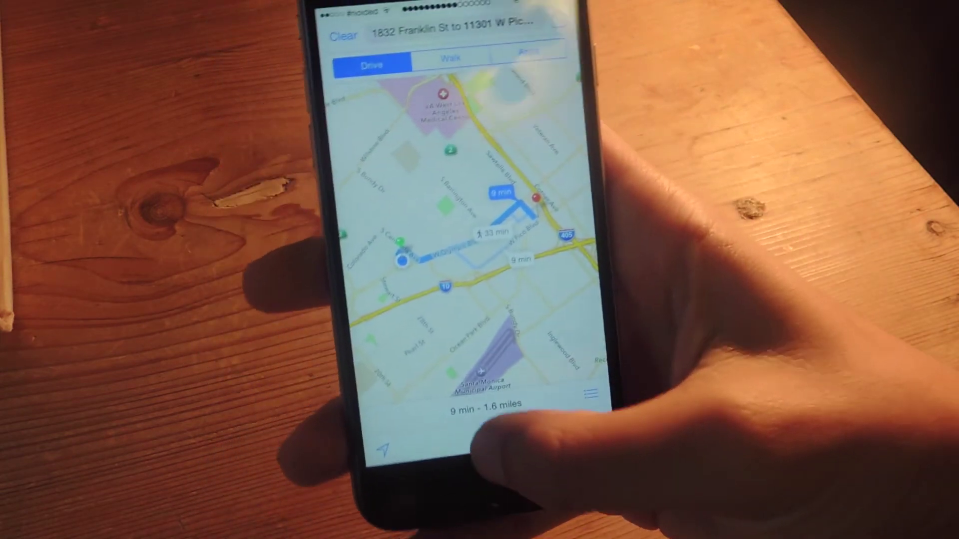
pyautogui.click(487, 439)
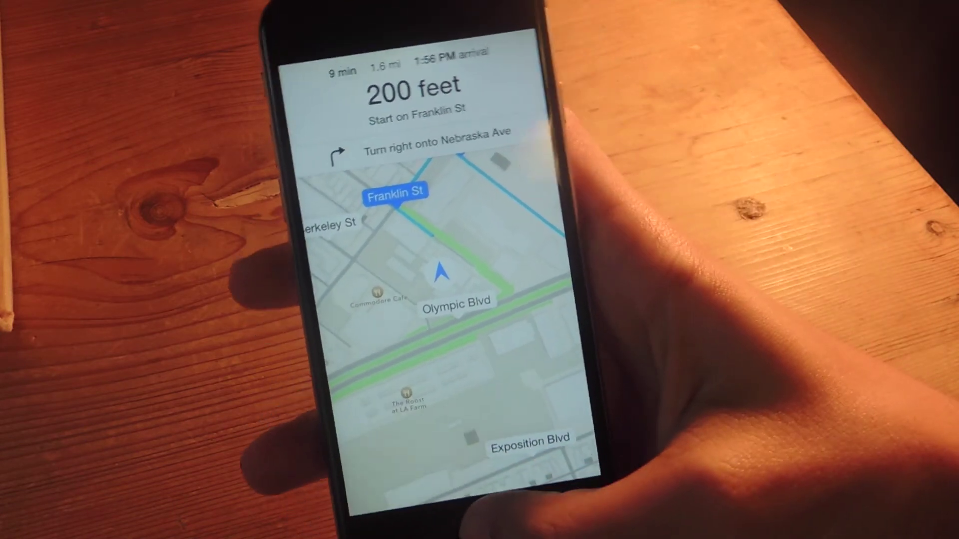
pyautogui.press('Home')
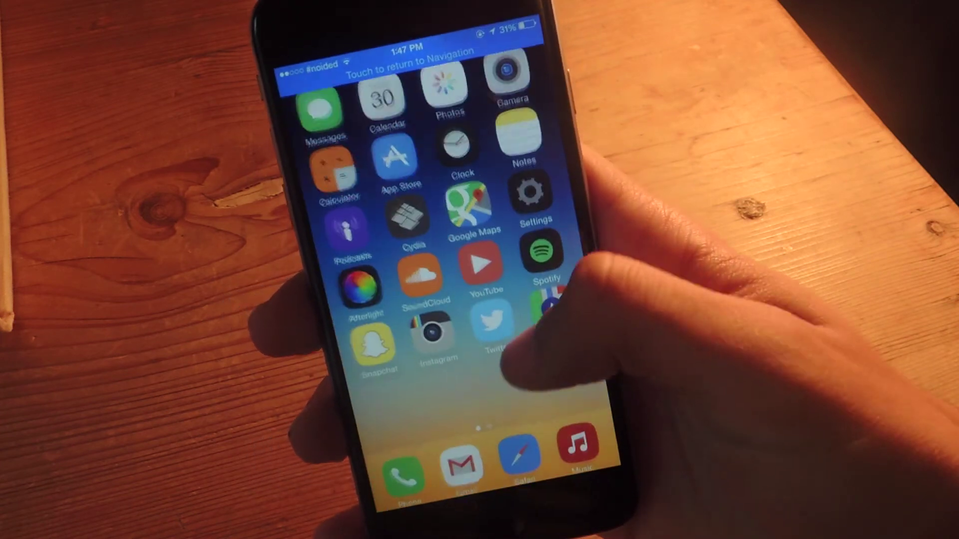
pyautogui.click(533, 274)
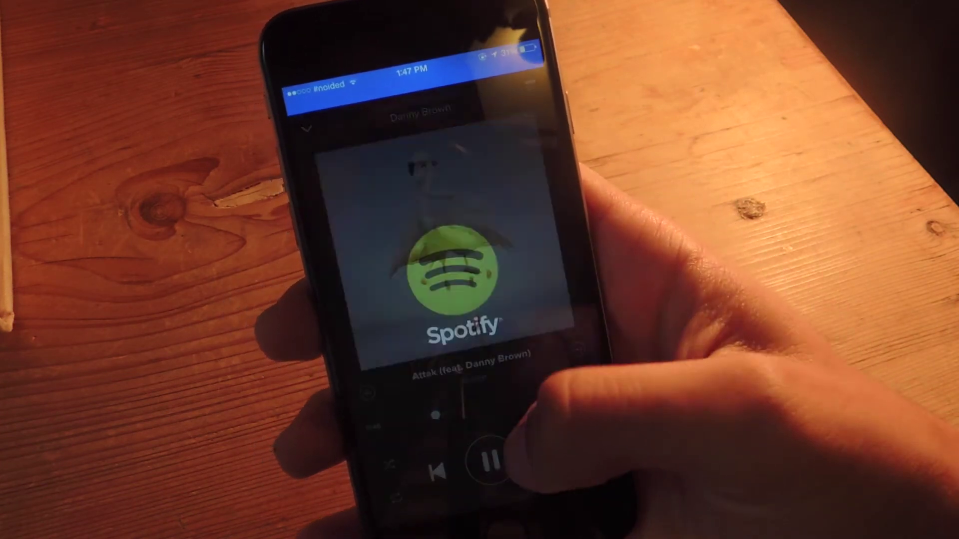
pyautogui.press('Home')
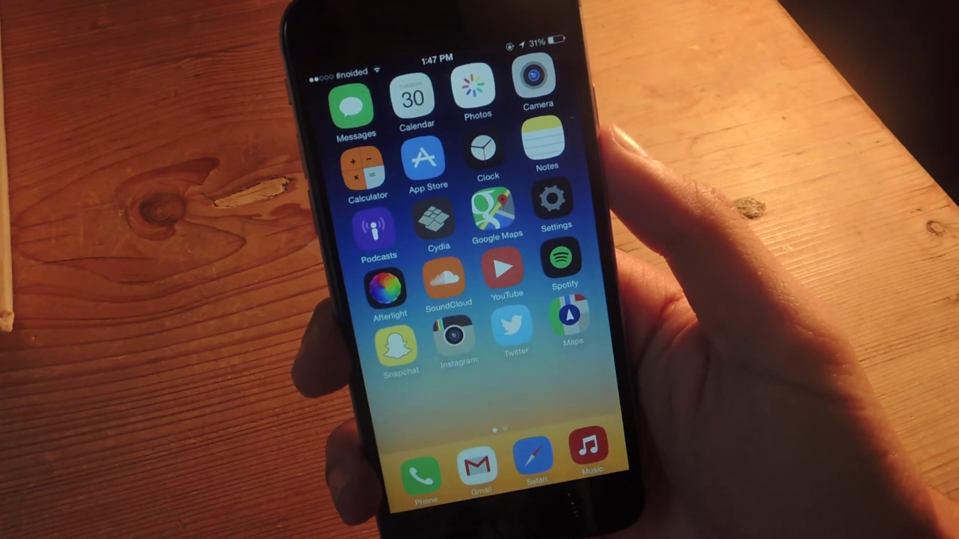